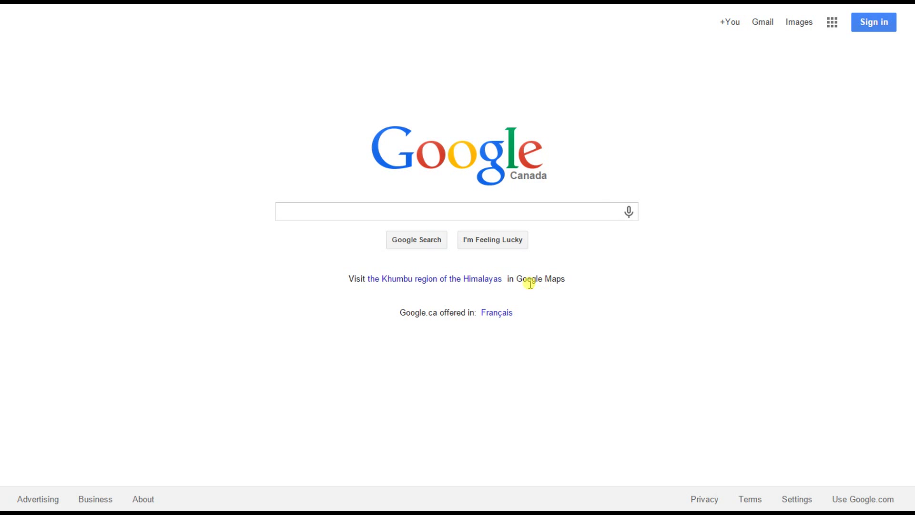
Search Google for 'acer aspire one', accepting the corrected spelling of the query.
{"action": "left_click", "coordinate": [440, 207]}
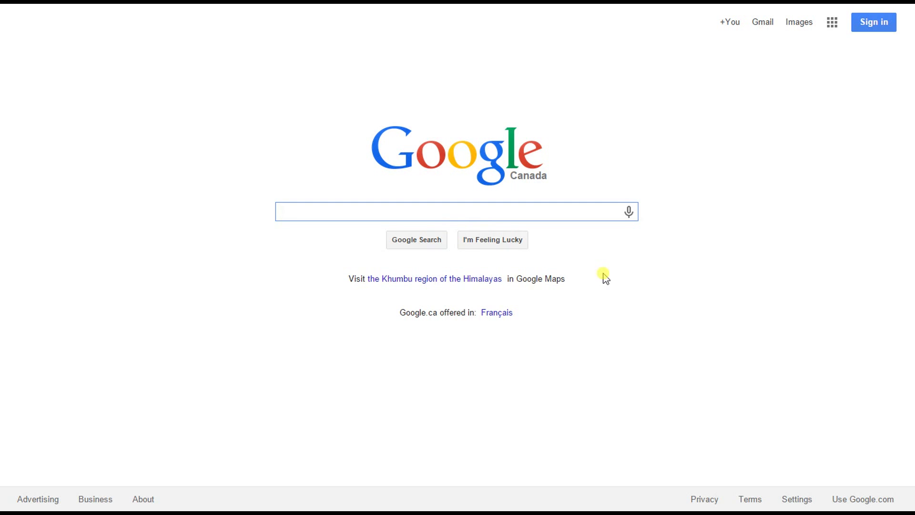
{"action": "type", "text": "acer"}
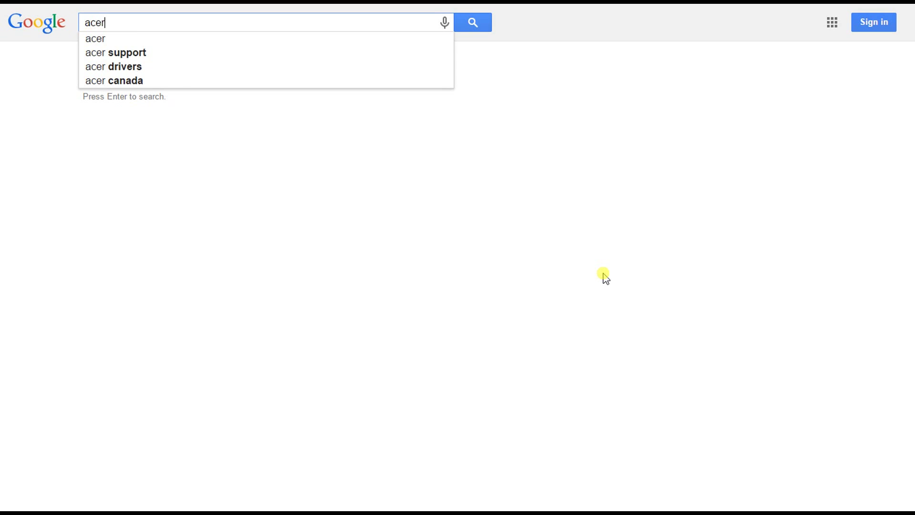
{"action": "type", "text": " sup"}
{"action": "key", "text": "BackSpace"}
{"action": "key", "text": "BackSpace"}
{"action": "type", "text": "a"}
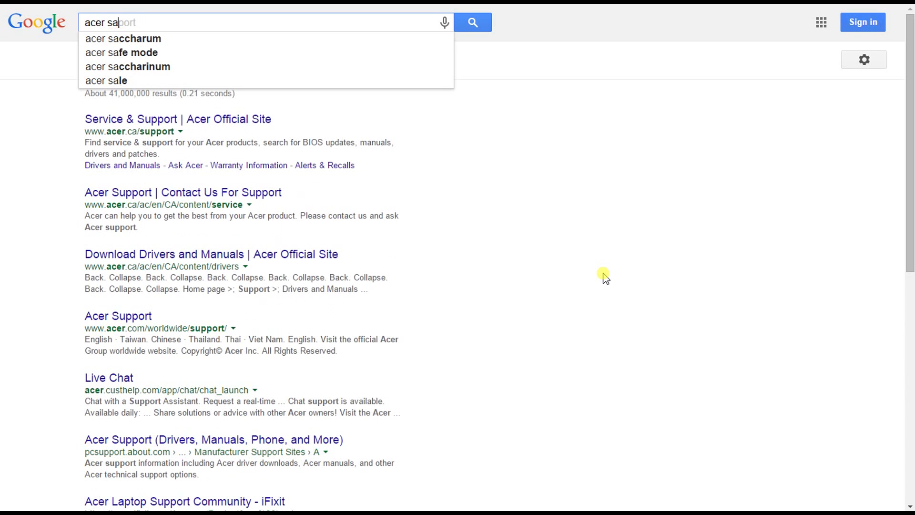
{"action": "key", "text": "BackSpace"}
{"action": "key", "text": "BackSpace"}
{"action": "type", "text": "aspire"}
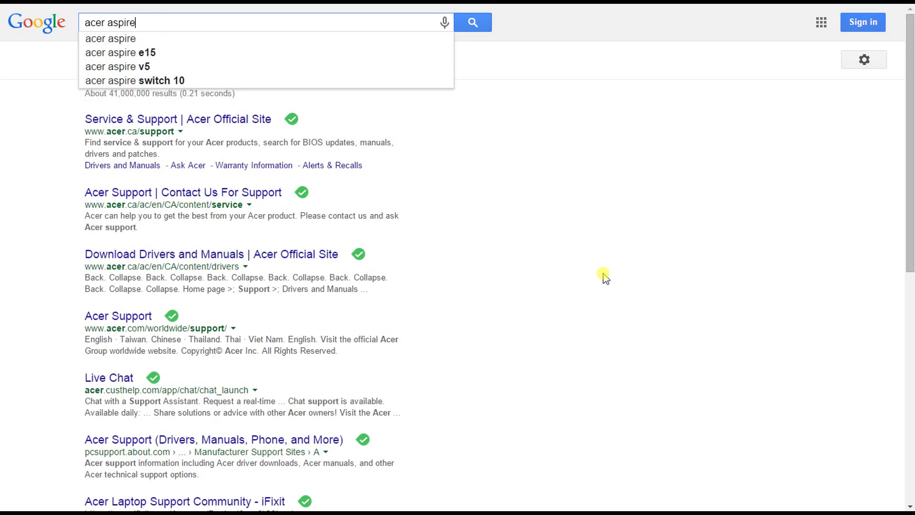
{"action": "type", "text": " oone"}
{"action": "key", "text": "Return"}
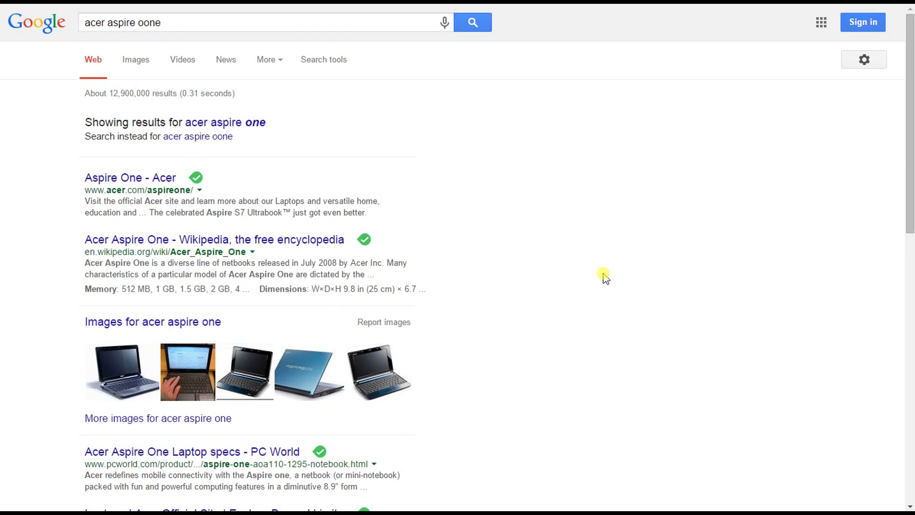
{"action": "left_click", "coordinate": [238, 124]}
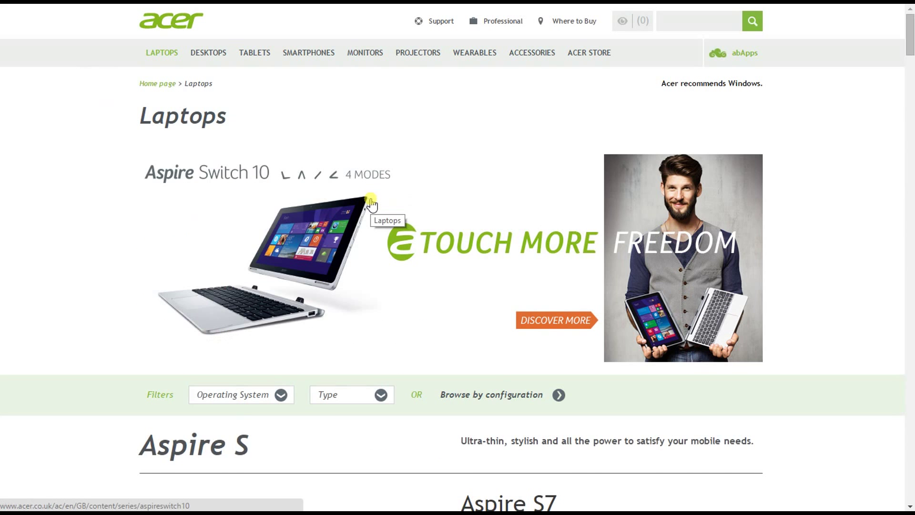
Go from the Aspire One results to Acer's Support page.
{"action": "scroll", "coordinate": [429, 225], "scroll_direction": "down", "scroll_amount": 2}
{"action": "scroll", "coordinate": [434, 227], "scroll_direction": "down", "scroll_amount": 3}
{"action": "scroll", "coordinate": [433, 222], "scroll_direction": "down", "scroll_amount": 5}
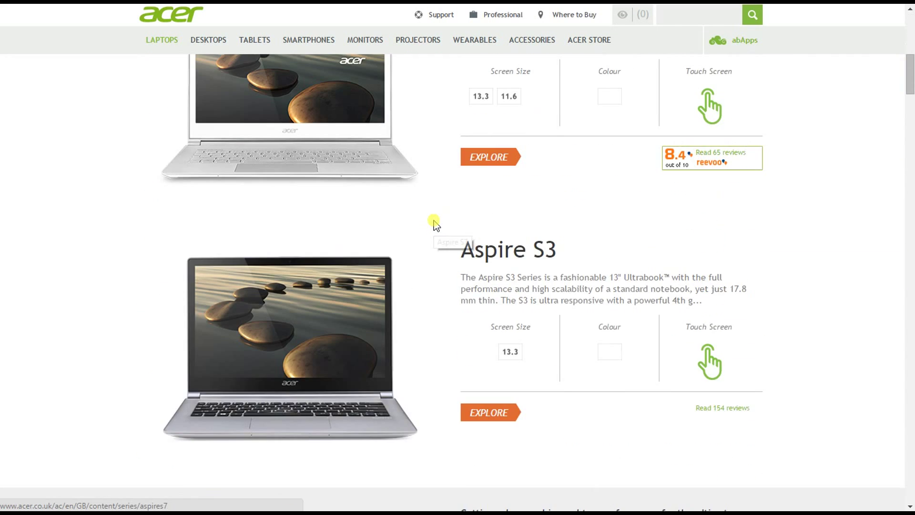
{"action": "scroll", "coordinate": [433, 220], "scroll_direction": "up", "scroll_amount": 10}
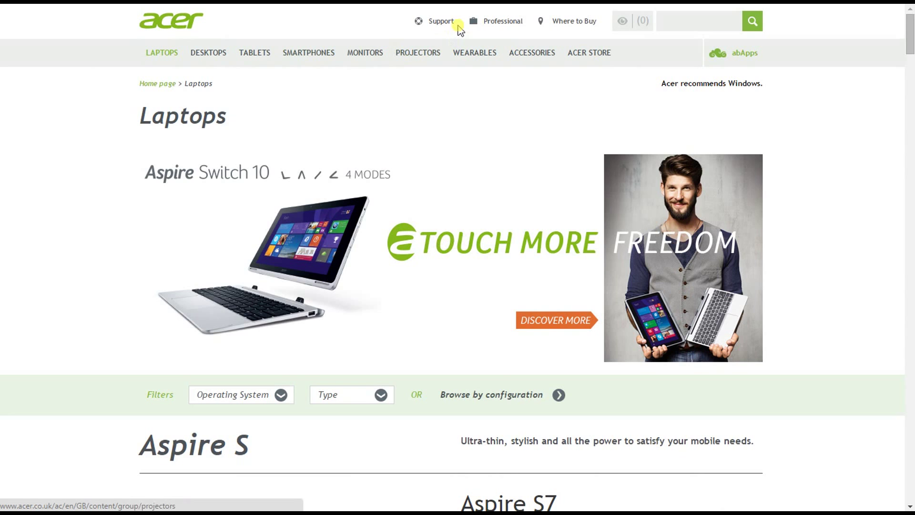
{"action": "left_click", "coordinate": [439, 24]}
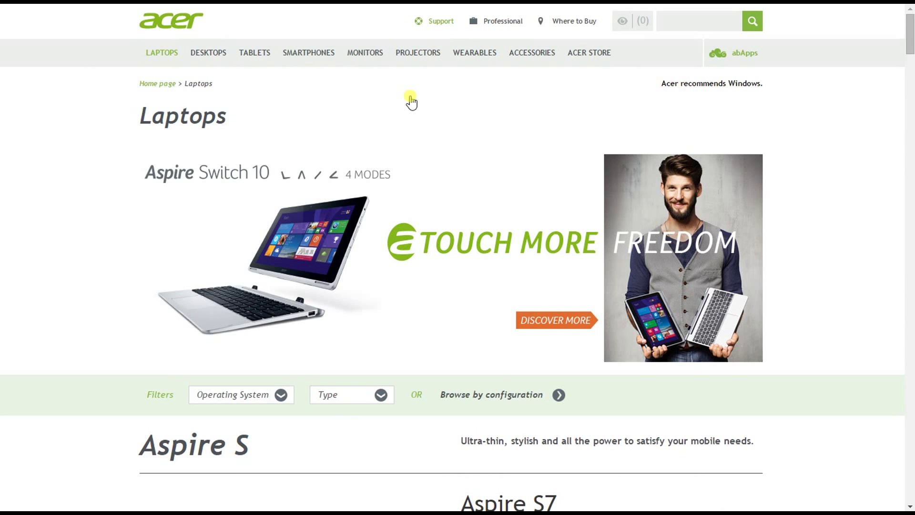
Enter 'aod150' in the Drivers and Manuals product-model search.
{"action": "scroll", "coordinate": [399, 169], "scroll_direction": "down", "scroll_amount": 4}
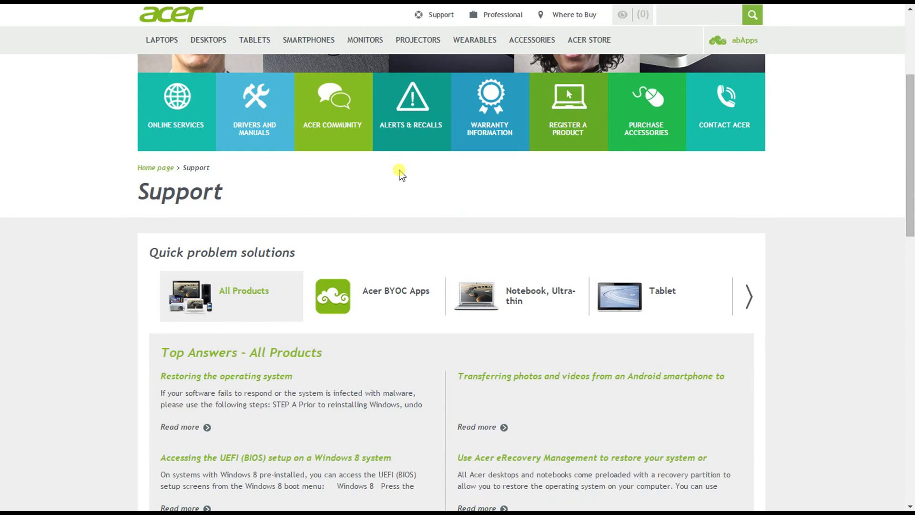
{"action": "scroll", "coordinate": [399, 173], "scroll_direction": "down", "scroll_amount": 3}
{"action": "scroll", "coordinate": [399, 174], "scroll_direction": "down", "scroll_amount": 7}
{"action": "scroll", "coordinate": [400, 176], "scroll_direction": "down", "scroll_amount": 5}
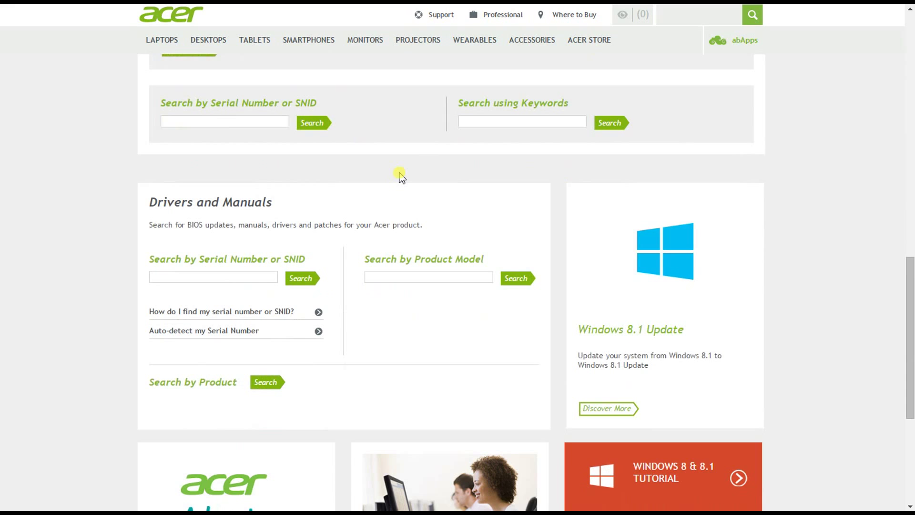
{"action": "scroll", "coordinate": [399, 176], "scroll_direction": "down", "scroll_amount": 1}
{"action": "left_click", "coordinate": [486, 212]}
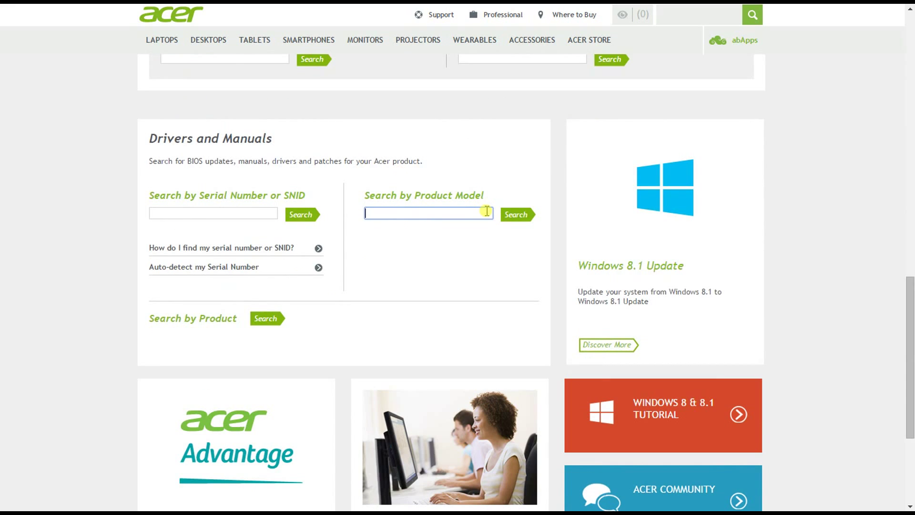
{"action": "type", "text": "aod"}
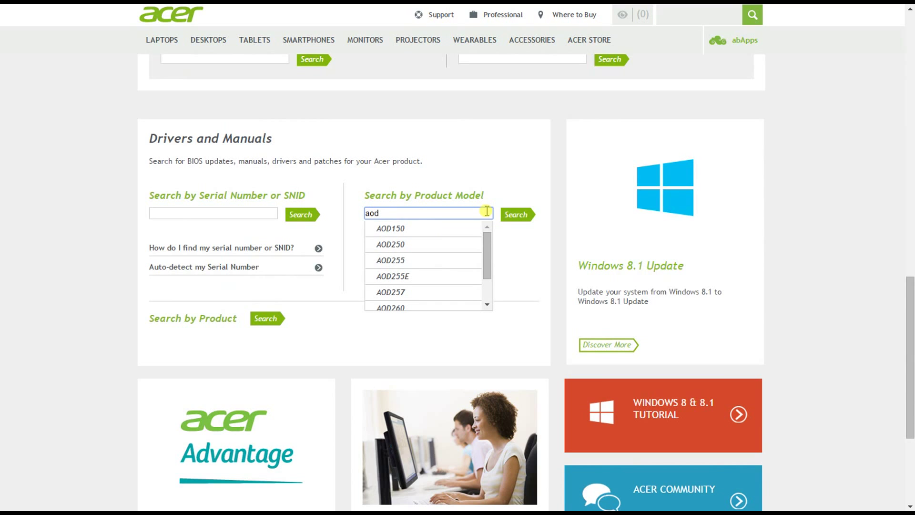
{"action": "type", "text": "150"}
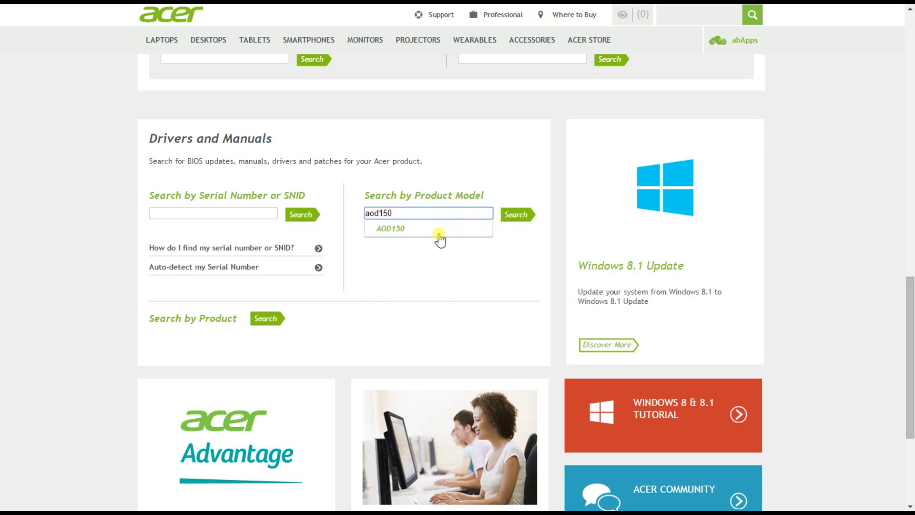
Choose AOD150 from the suggestions and list its BIOS downloads, versions 1.09 and 1.13.
{"action": "left_click", "coordinate": [390, 230]}
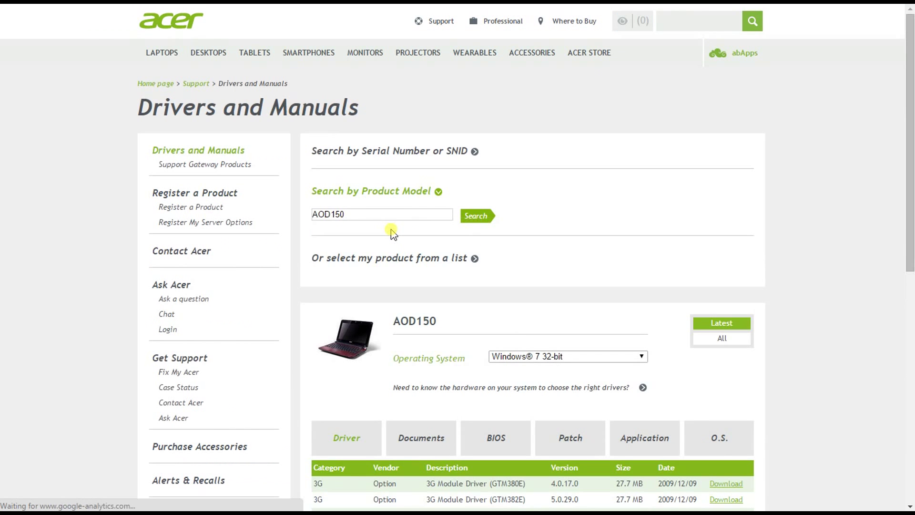
{"action": "scroll", "coordinate": [605, 236], "scroll_direction": "down", "scroll_amount": 4}
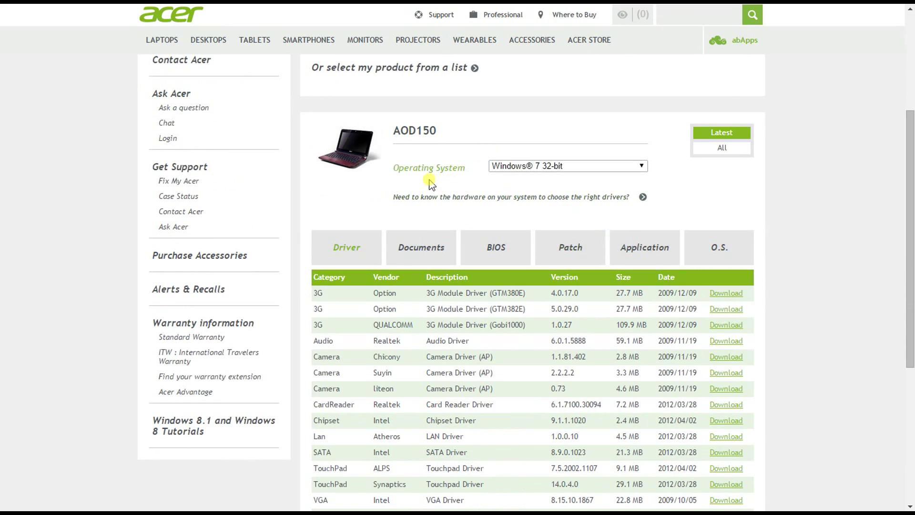
{"action": "scroll", "coordinate": [791, 247], "scroll_direction": "down", "scroll_amount": 1}
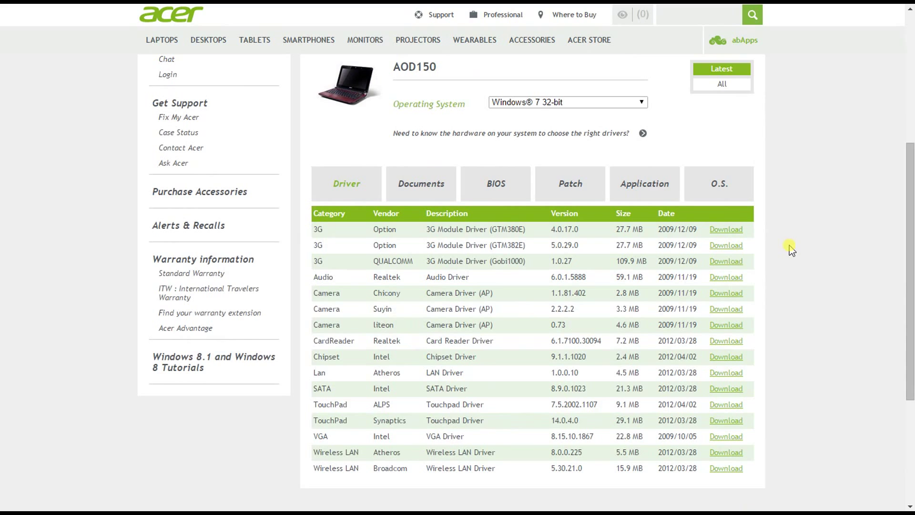
{"action": "left_click", "coordinate": [495, 188]}
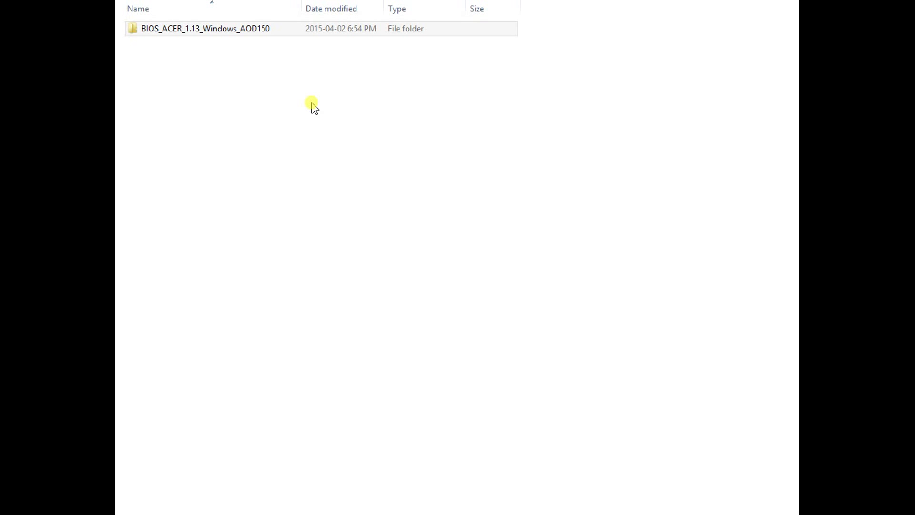
Open the BIOS_ACER_1.13_Windows_AOD150 folder to reach FLASHIT.EXE, KAV10.BAT and KAV10.fd.
{"action": "left_click", "coordinate": [196, 32]}
{"action": "double_click", "coordinate": [210, 31]}
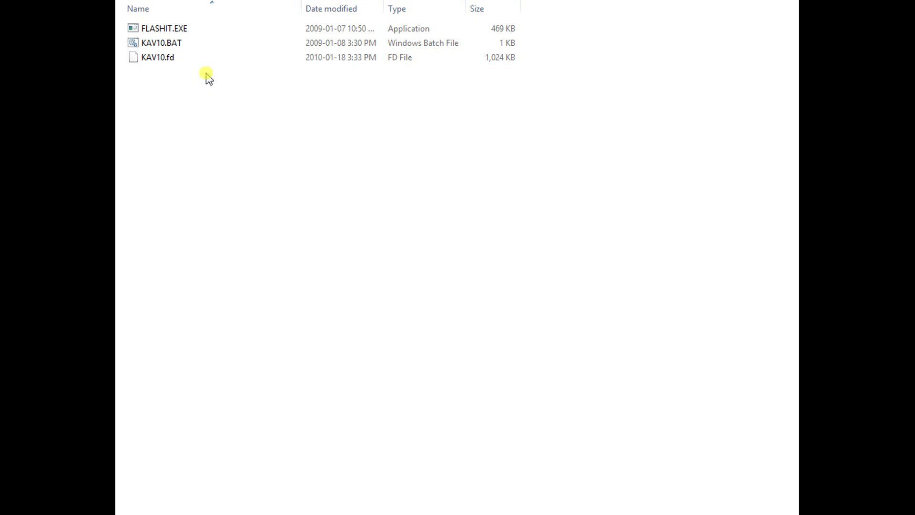
{"action": "left_click", "coordinate": [167, 30]}
{"action": "left_click", "coordinate": [167, 62]}
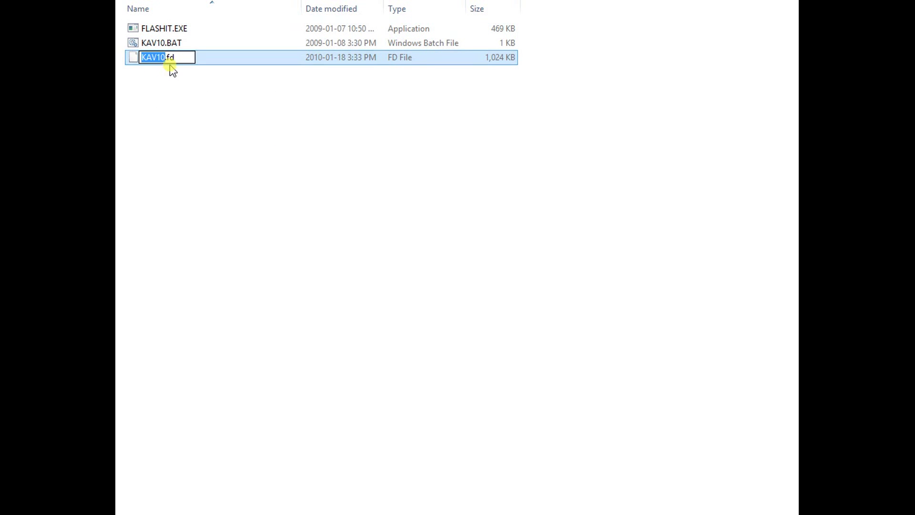
{"action": "left_click", "coordinate": [193, 131]}
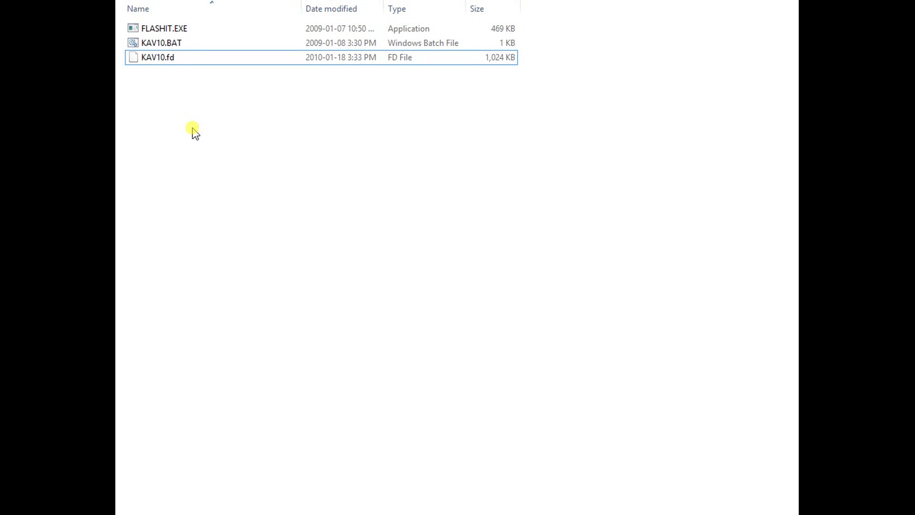